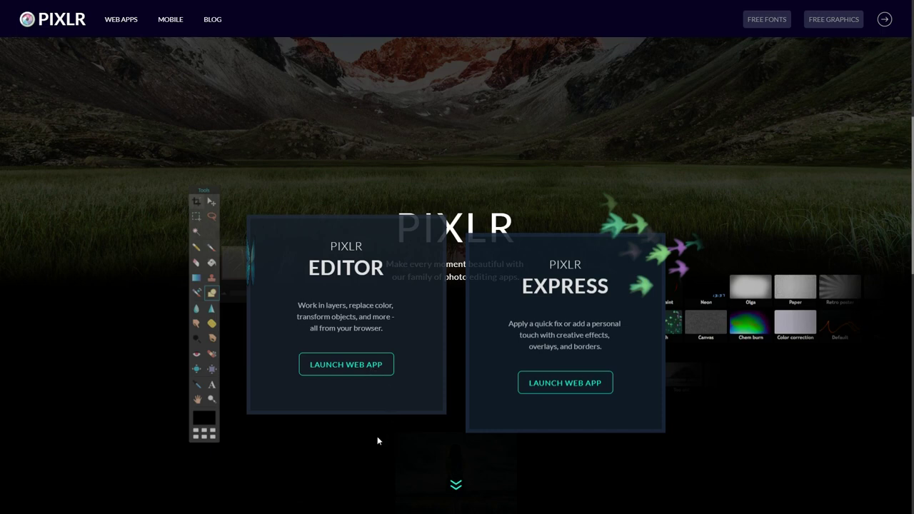
- Launch Pixlr Editor and begin a new image with the Movie 720p preset
{"action": "left_click", "coordinate": [374, 369]}
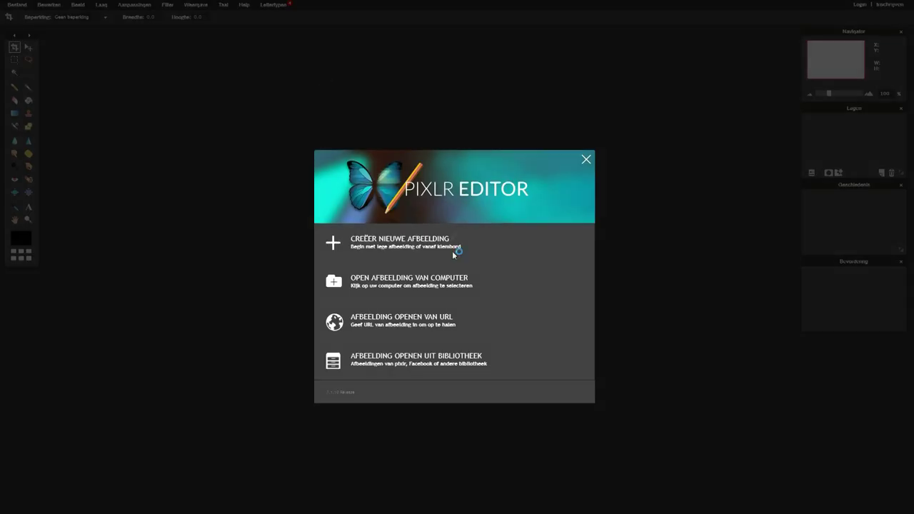
{"action": "left_click", "coordinate": [393, 249]}
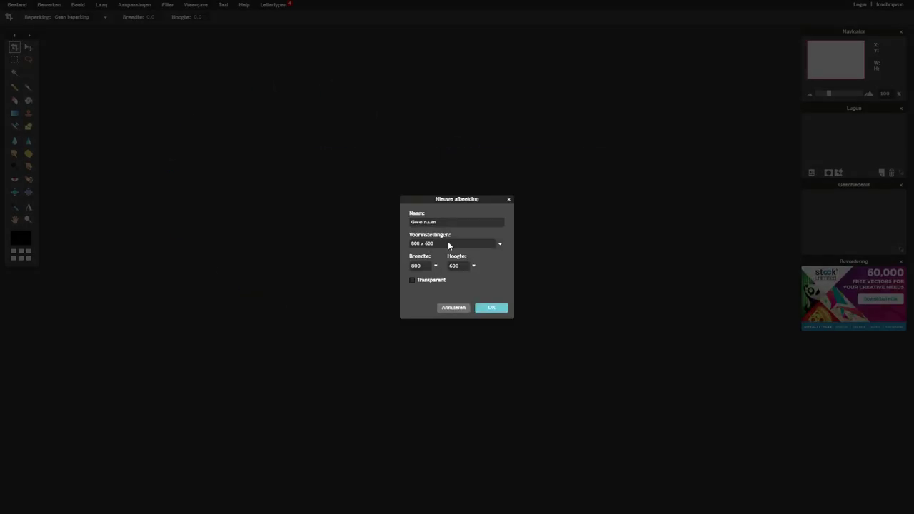
{"action": "left_click", "coordinate": [499, 243]}
{"action": "scroll", "coordinate": [439, 325], "scroll_direction": "down", "scroll_amount": 2}
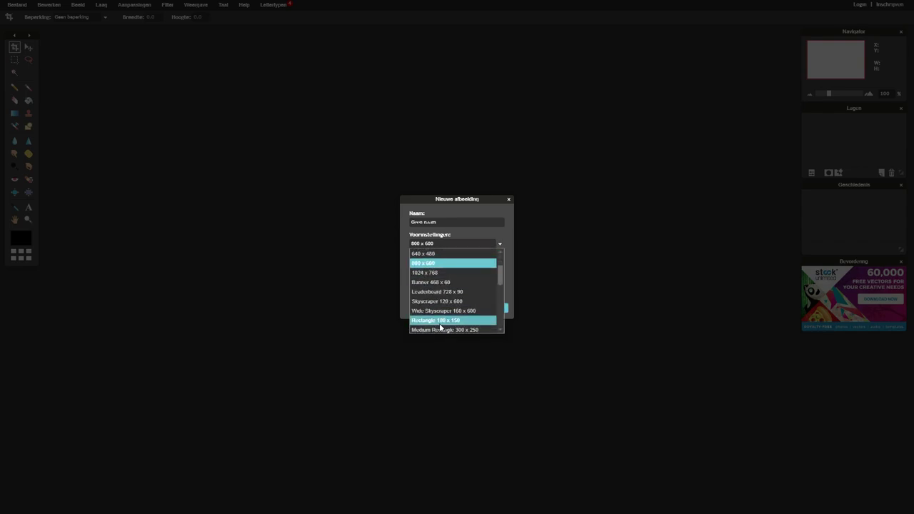
{"action": "scroll", "coordinate": [436, 323], "scroll_direction": "down", "scroll_amount": 3}
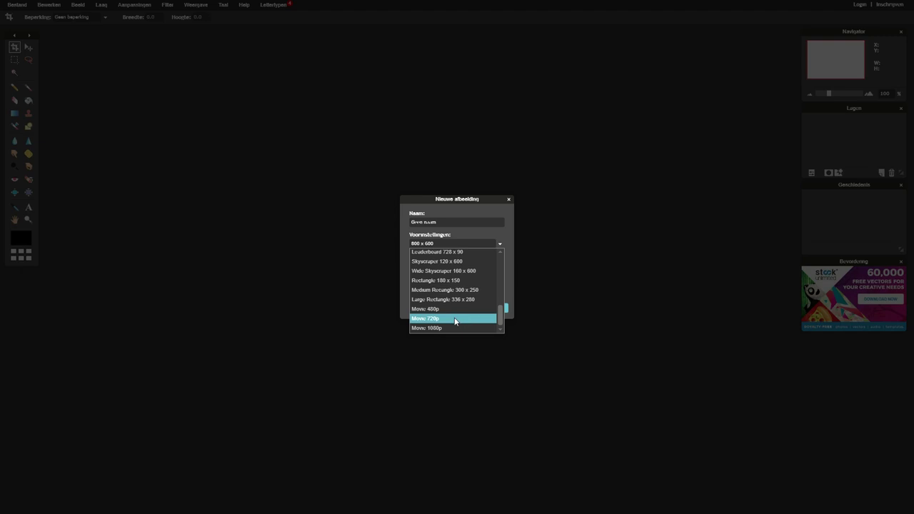
{"action": "left_click", "coordinate": [454, 318]}
- Name the new image "een leuke thumbnail XD" and create it
{"action": "left_click_drag", "start_coordinate": [443, 221], "coordinate": [411, 222]}
{"action": "type", "text": "thumbnail XD"}
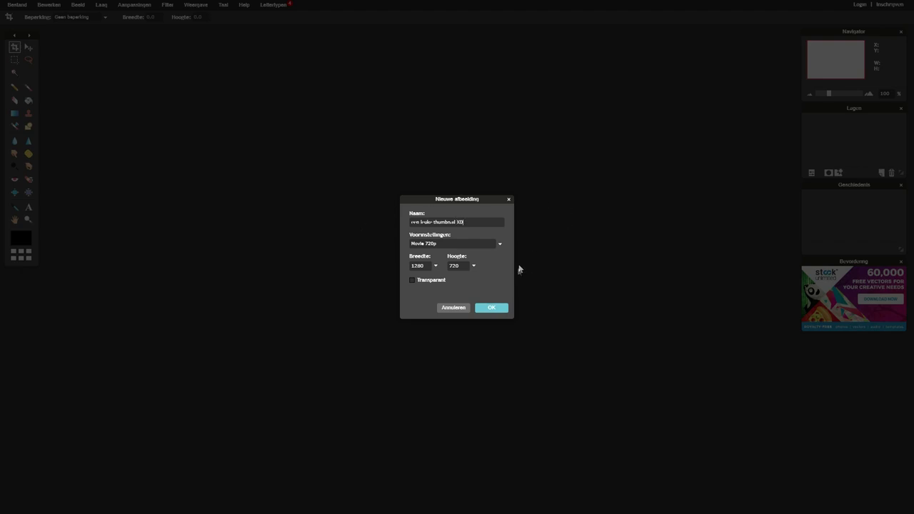
{"action": "left_click", "coordinate": [490, 308]}
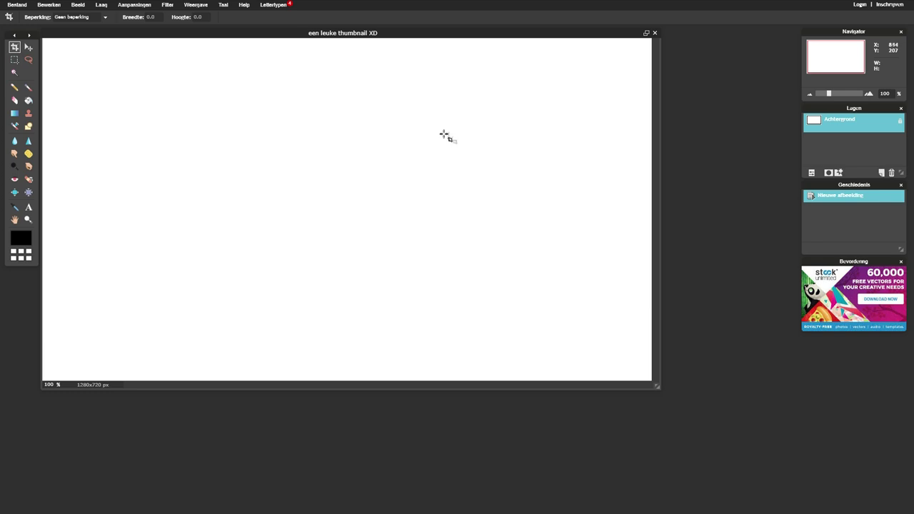
- Bring up the file selection dialog for opening an image from the computer
{"action": "left_click", "coordinate": [17, 5]}
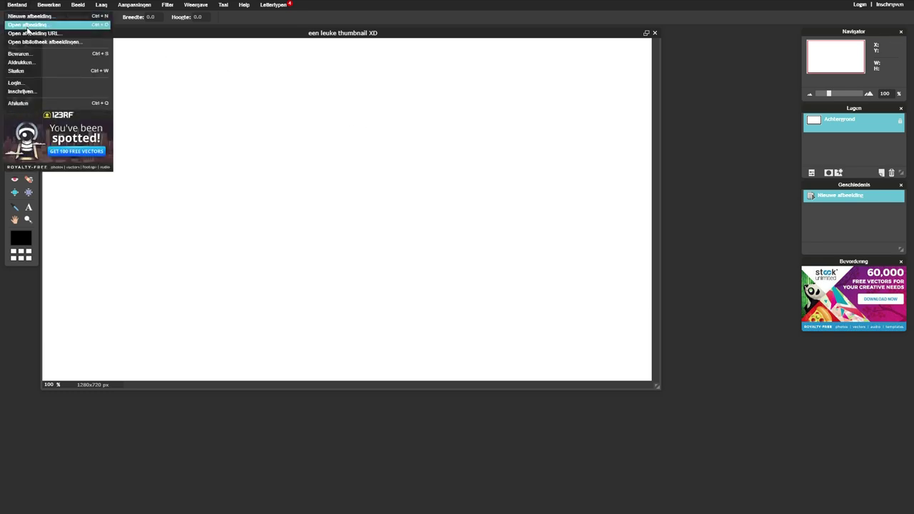
{"action": "left_click", "coordinate": [27, 26]}
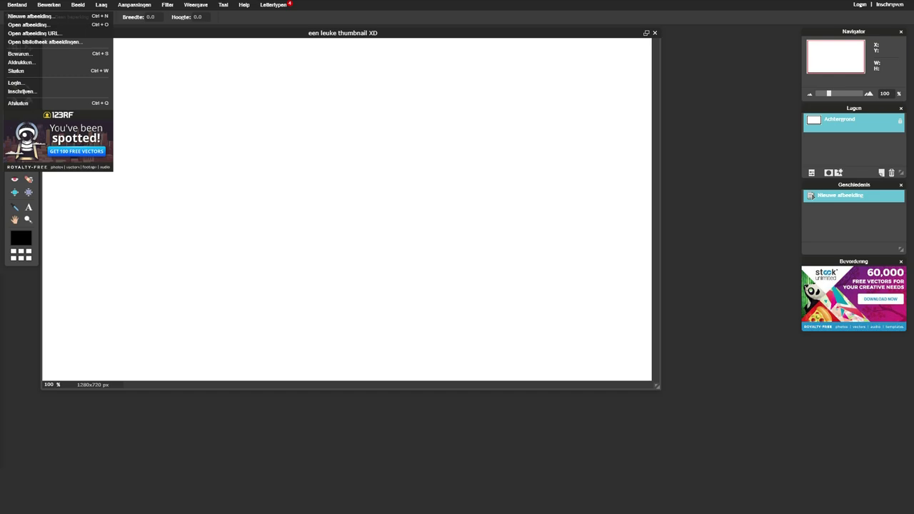
- Switch to the Chrome image results for "gta transparant personen" and preview the transparent Michael picture
{"action": "key", "text": "alt+Tab"}
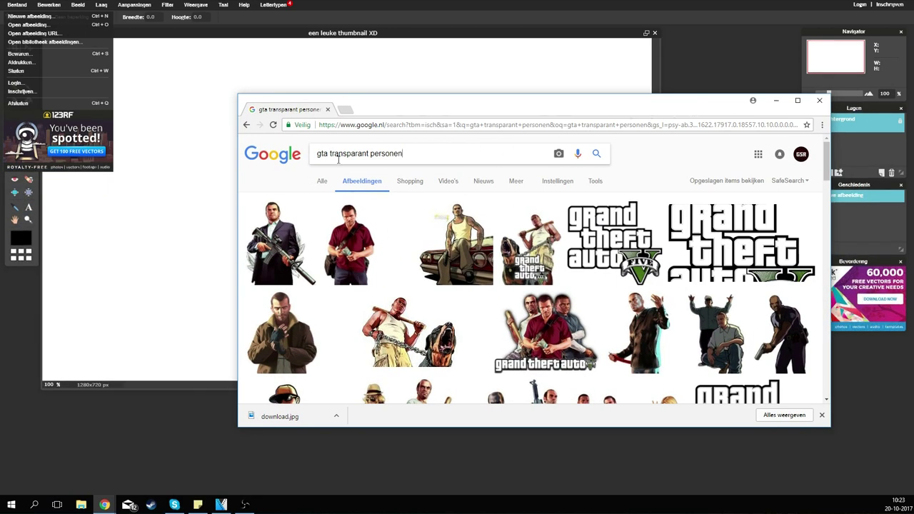
{"action": "left_click", "coordinate": [302, 236]}
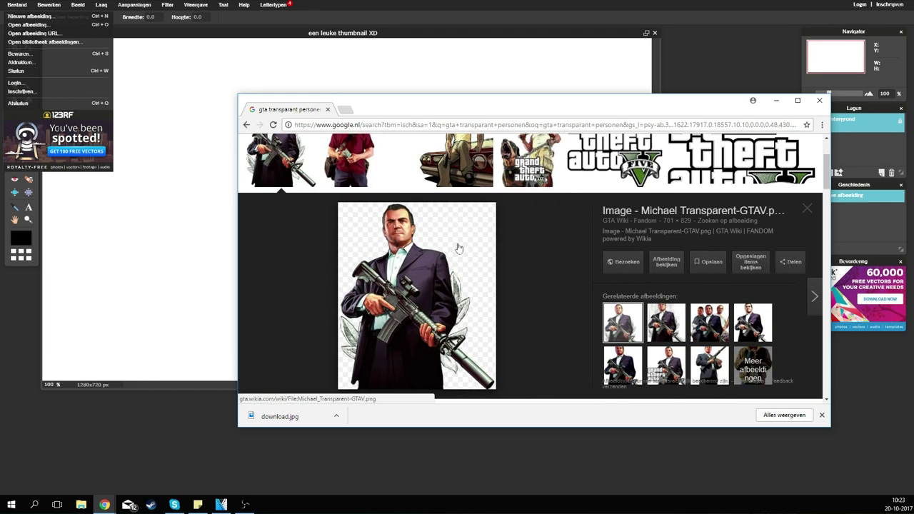
{"action": "left_click", "coordinate": [806, 208]}
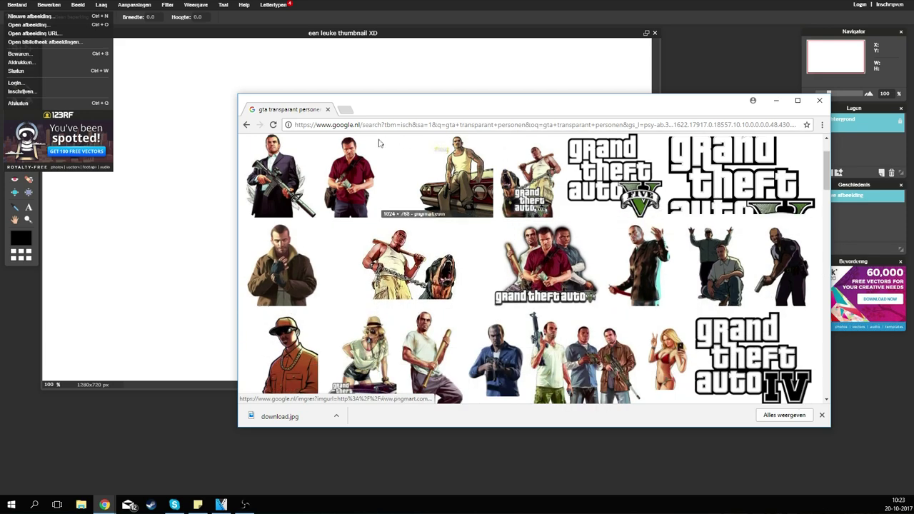
- Save the Grand Theft Auto V logo with transparent background to Downloads as a PNG image
{"action": "left_click", "coordinate": [611, 158]}
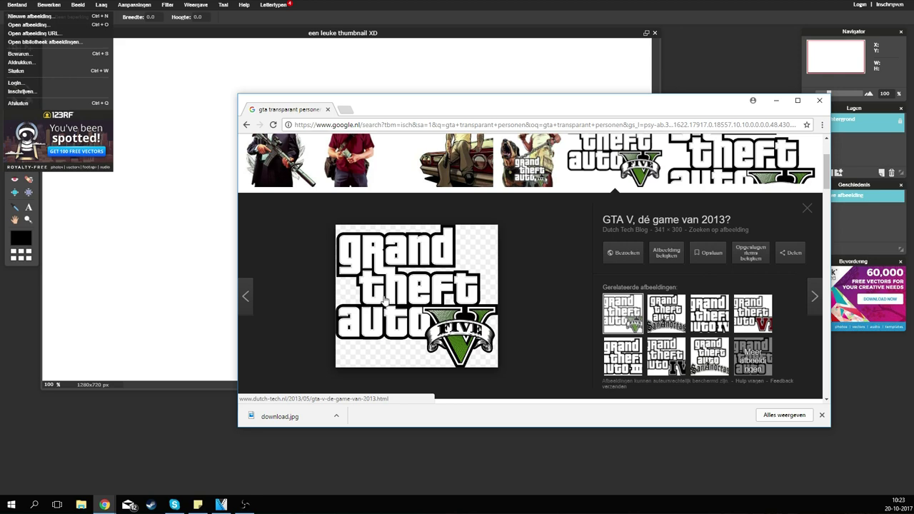
{"action": "right_click", "coordinate": [384, 296]}
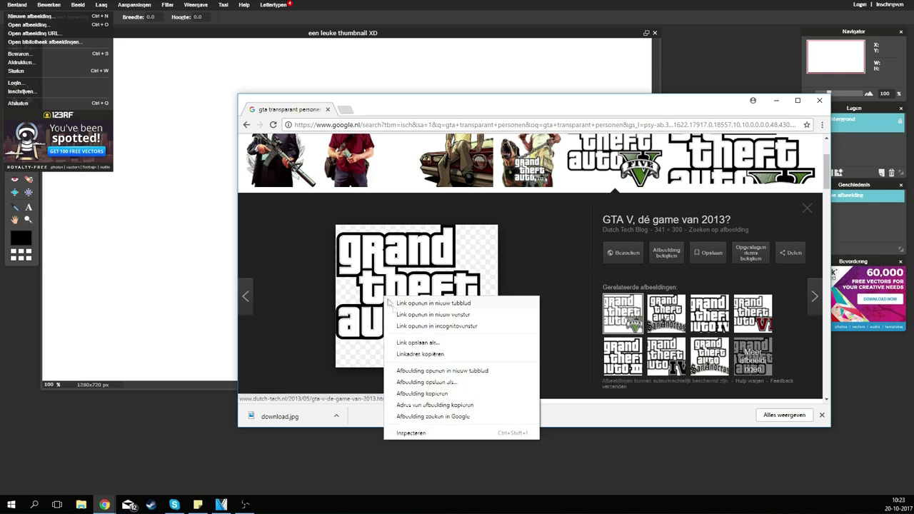
{"action": "left_click", "coordinate": [447, 383]}
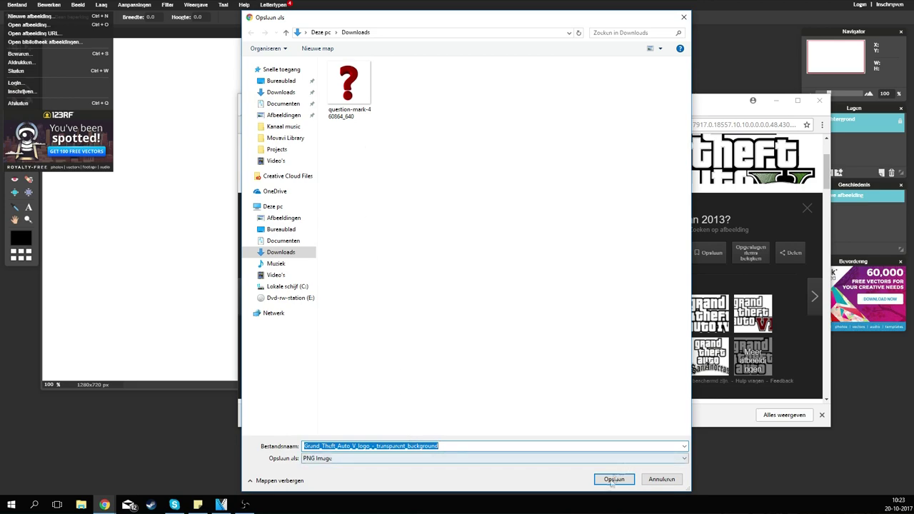
{"action": "left_click", "coordinate": [613, 479]}
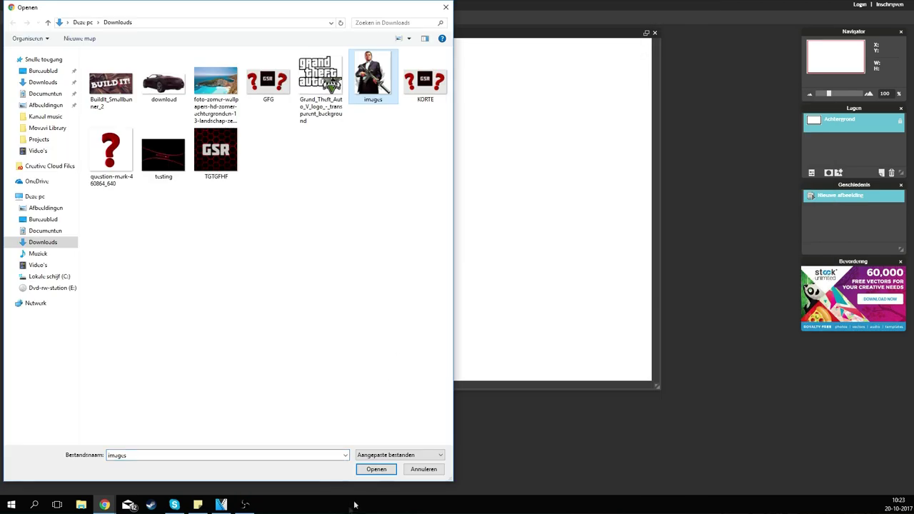
- Add the man from the "images" file to the thumbnail as a layer and enlarge him in the canvas's lower-left corner with free transform
{"action": "left_click", "coordinate": [375, 469]}
{"action": "left_click_drag", "start_coordinate": [836, 124], "coordinate": [444, 161]}
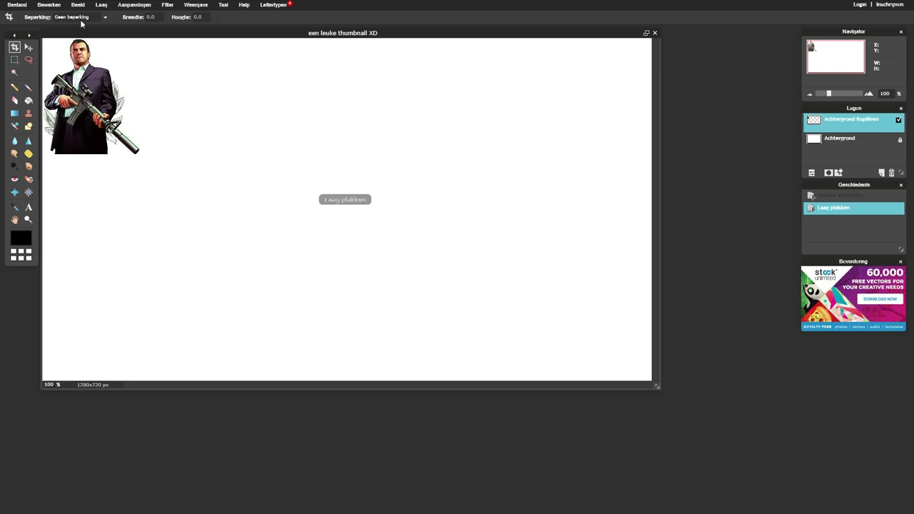
{"action": "left_click", "coordinate": [48, 5]}
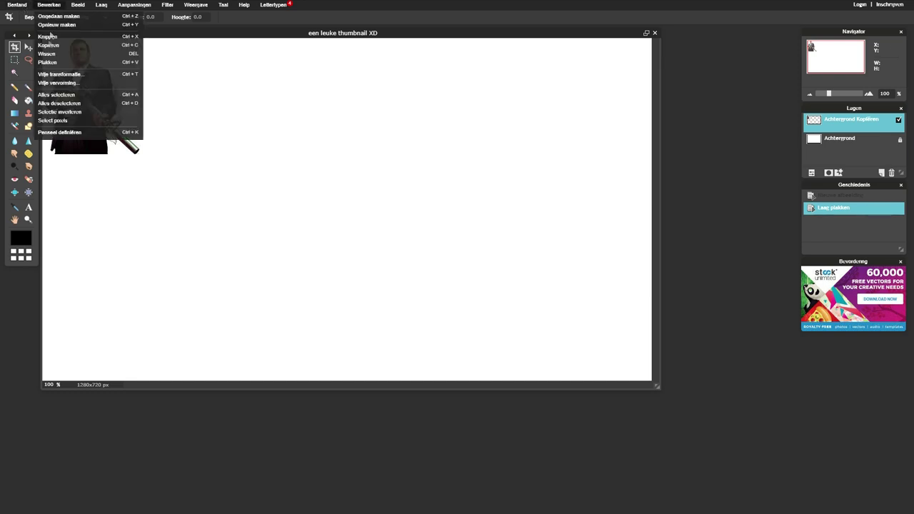
{"action": "left_click", "coordinate": [63, 77]}
{"action": "left_click_drag", "start_coordinate": [122, 169], "coordinate": [136, 357]}
{"action": "left_click_drag", "start_coordinate": [167, 252], "coordinate": [202, 176]}
{"action": "left_click_drag", "start_coordinate": [164, 247], "coordinate": [178, 230]}
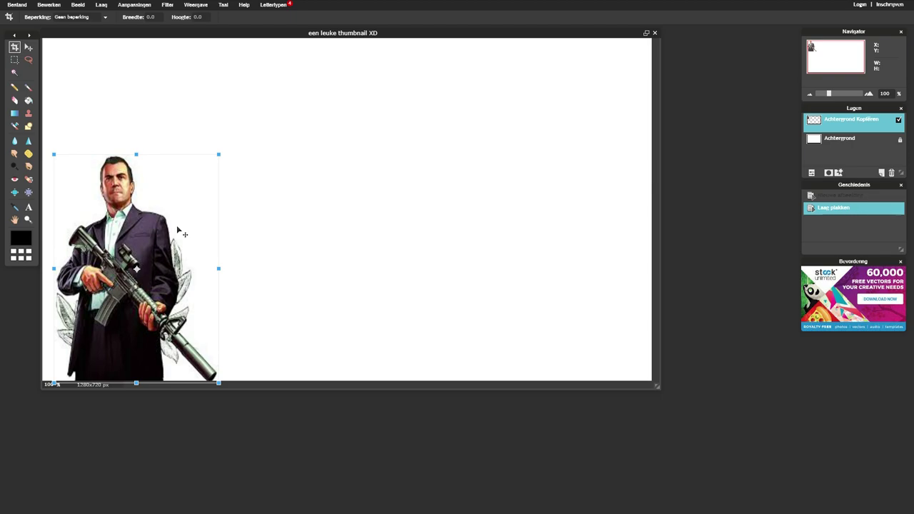
{"action": "left_click", "coordinate": [267, 250]}
{"action": "left_click", "coordinate": [433, 277]}
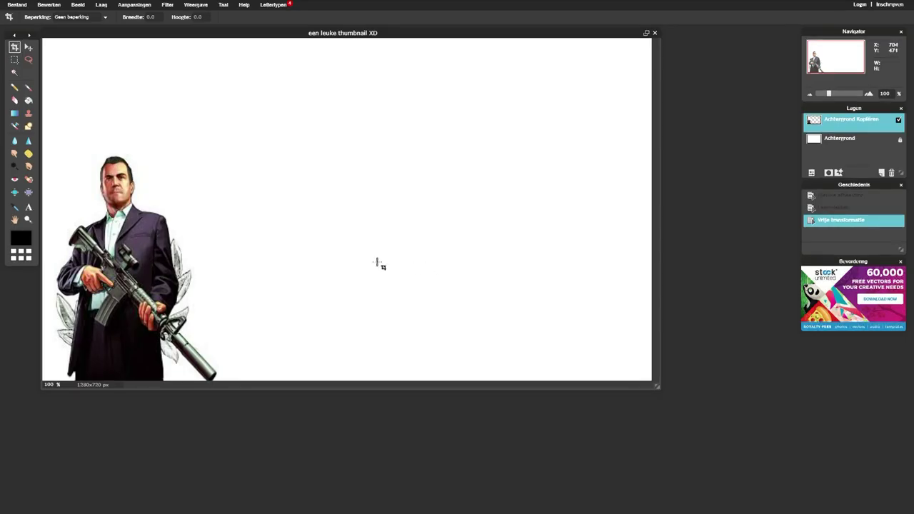
- Open Grand_Theft_Auto_V_logo_-_transparent_background from Downloads and copy its layer onto the thumbnail
{"action": "left_click", "coordinate": [16, 4]}
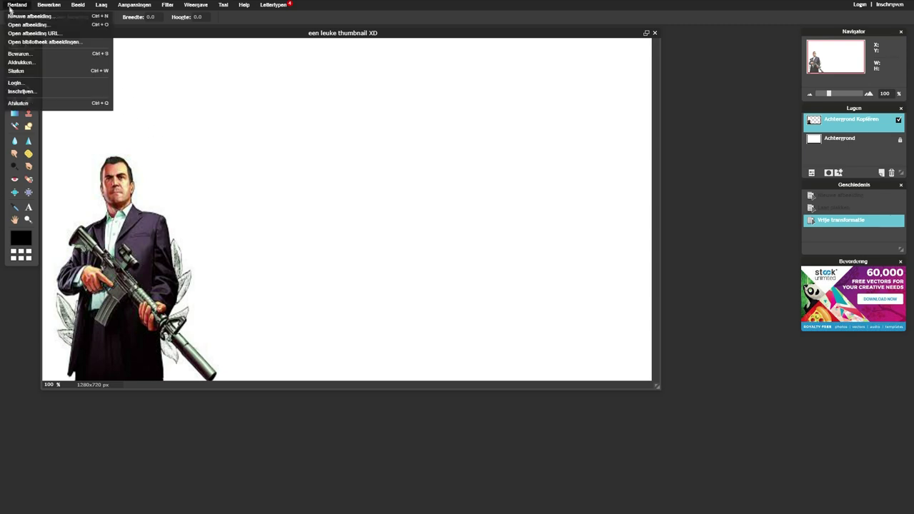
{"action": "left_click", "coordinate": [25, 25]}
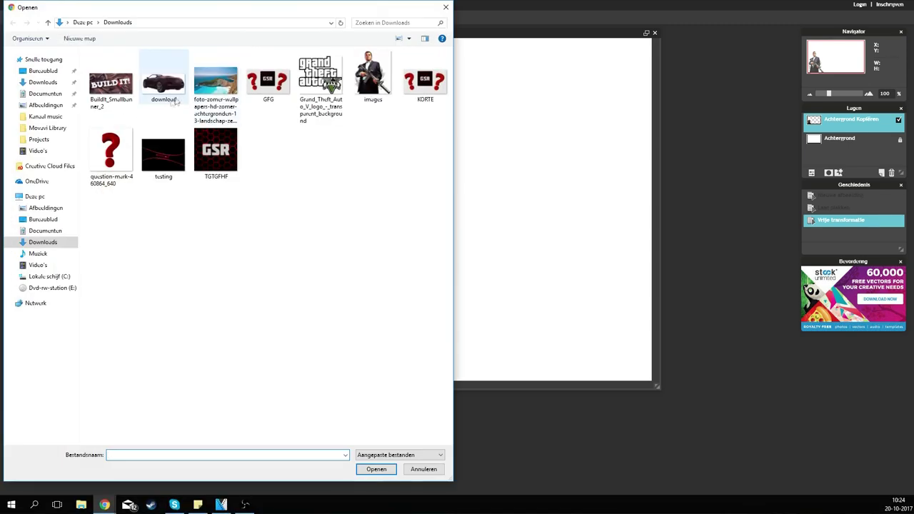
{"action": "left_click", "coordinate": [320, 87]}
{"action": "left_click", "coordinate": [376, 469]}
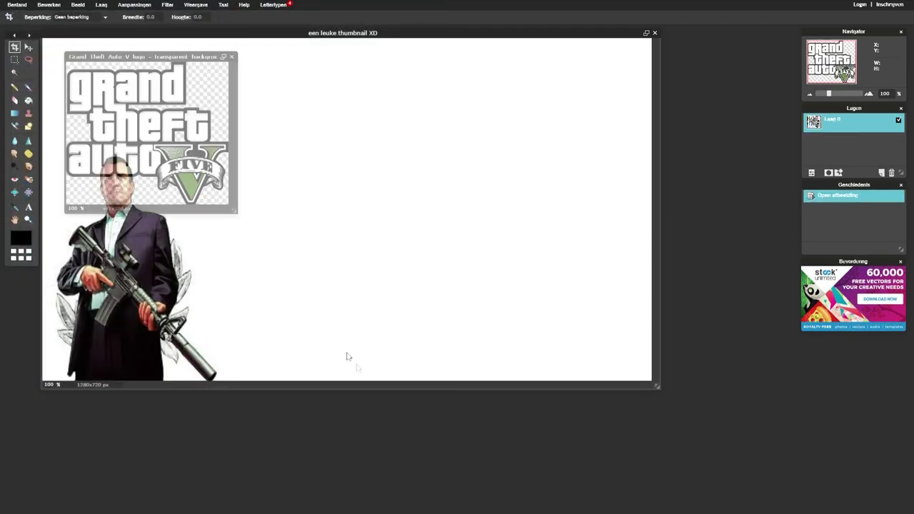
{"action": "left_click_drag", "start_coordinate": [826, 126], "coordinate": [336, 156]}
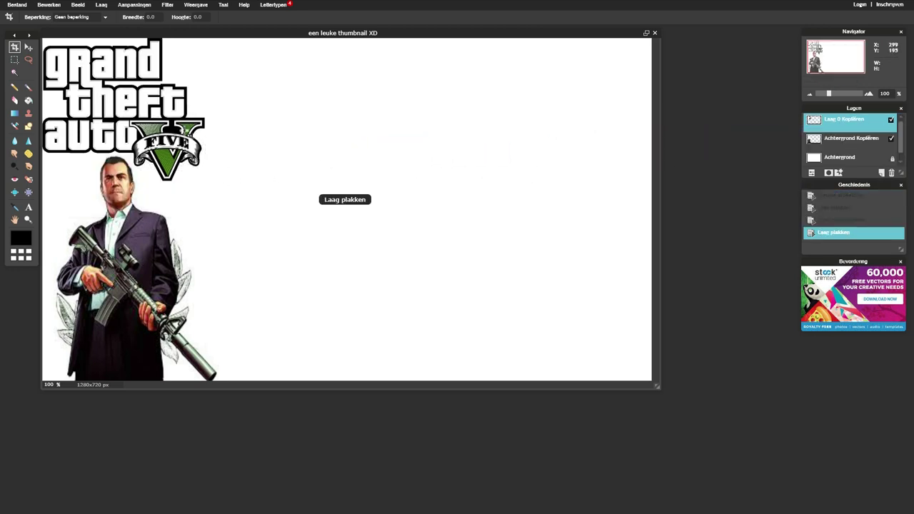
- Move the logo to the middle of the canvas and enlarge it with free transform
{"action": "left_click", "coordinate": [52, 4]}
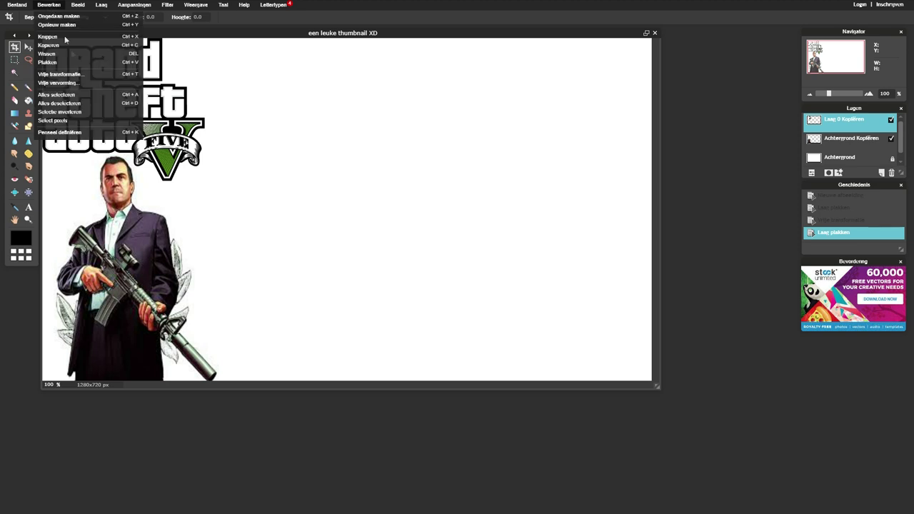
{"action": "left_click", "coordinate": [71, 77]}
{"action": "left_click_drag", "start_coordinate": [99, 114], "coordinate": [317, 216]}
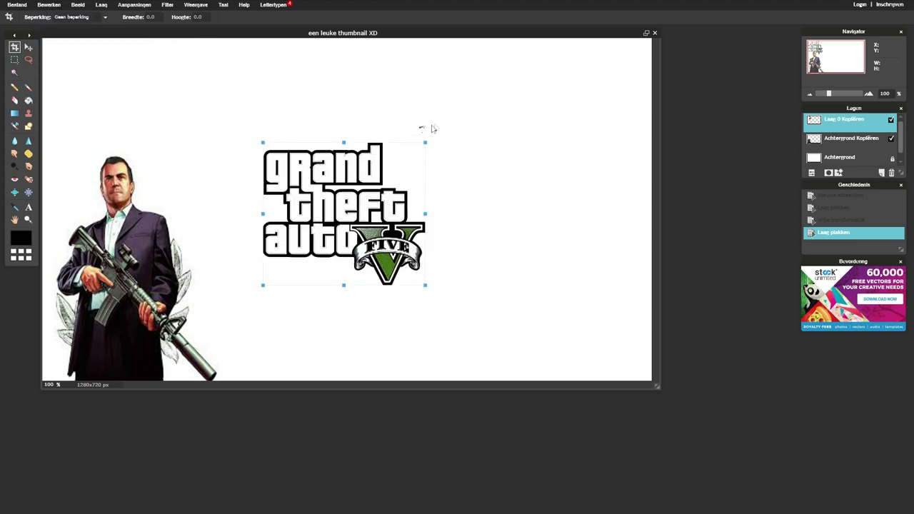
{"action": "left_click_drag", "start_coordinate": [427, 137], "coordinate": [482, 91]}
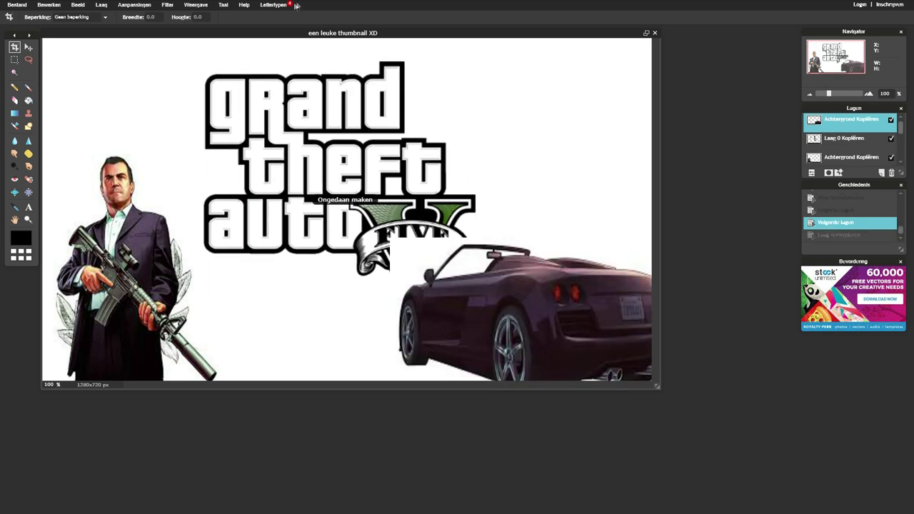
- Delete the Grand Theft Auto logo layer from the thumbnail
{"action": "left_click", "coordinate": [835, 138]}
{"action": "right_click", "coordinate": [833, 140]}
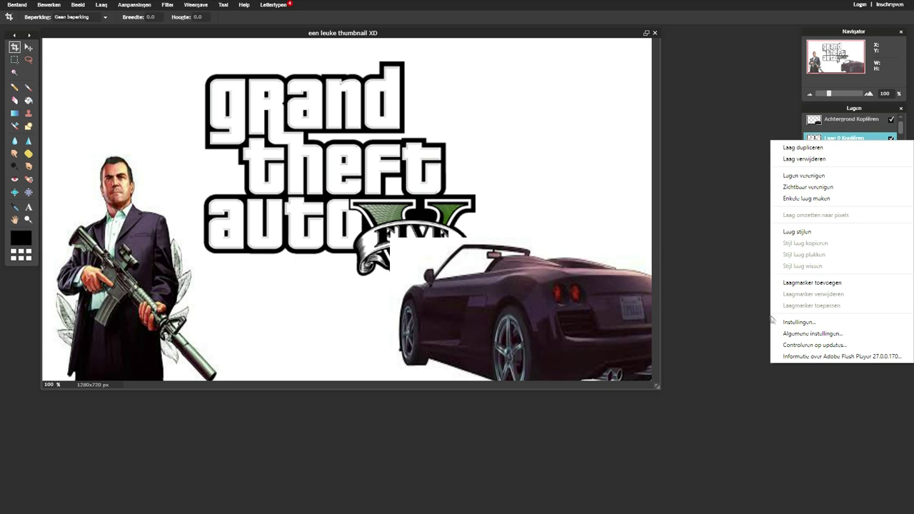
{"action": "left_click", "coordinate": [805, 158]}
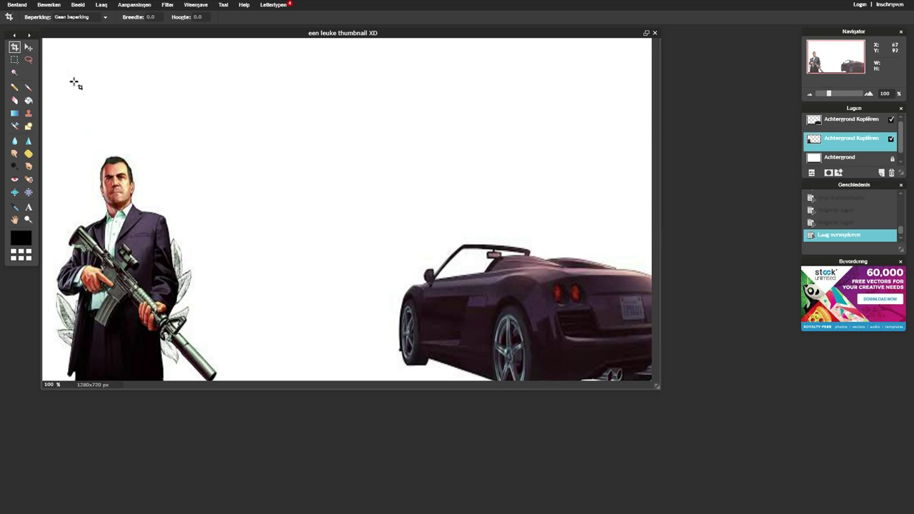
- Reopen the Grand Theft Auto V logo file and place it enlarged near the canvas's upper edge, with its layer beneath the car
{"action": "left_click", "coordinate": [17, 4]}
{"action": "left_click", "coordinate": [39, 24]}
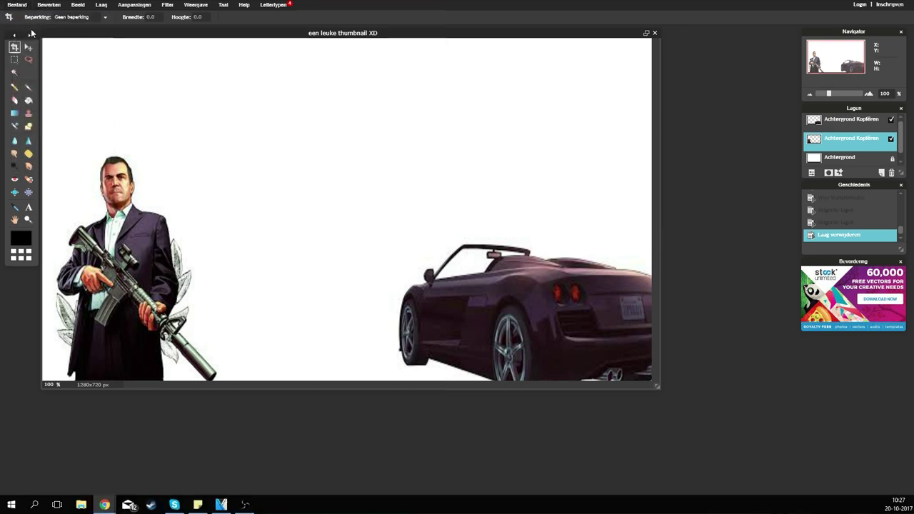
{"action": "left_click", "coordinate": [174, 92]}
{"action": "left_click", "coordinate": [320, 82]}
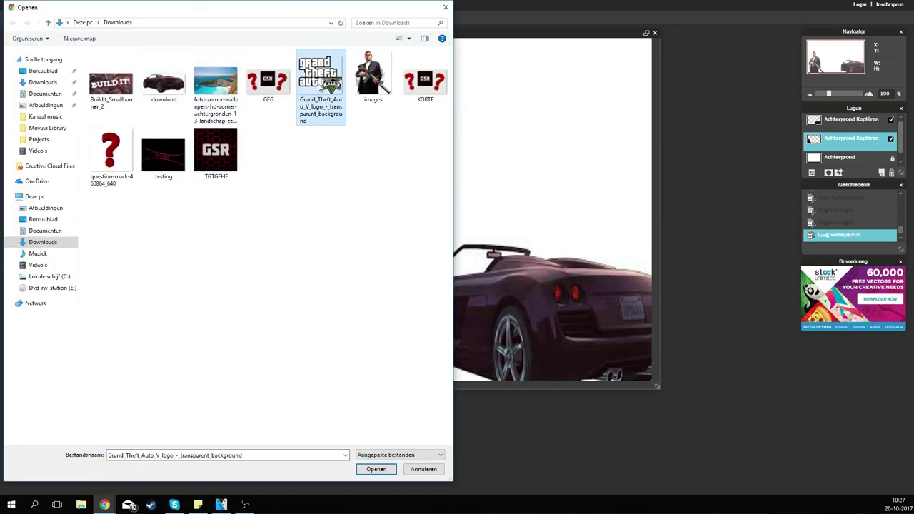
{"action": "key", "text": "Return"}
{"action": "left_click", "coordinate": [433, 274]}
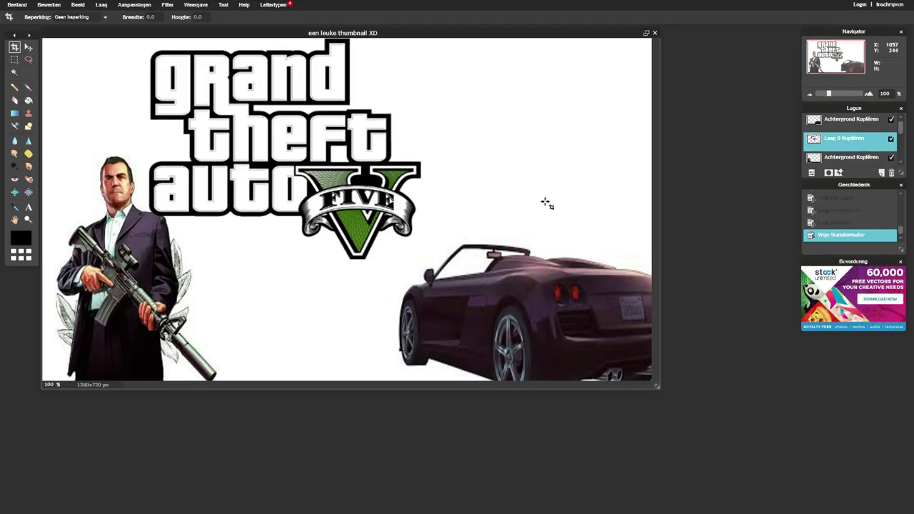
- Free-transform the car layer, tilting it slightly counter-clockwise and shifting it further into the canvas's lower-right corner, and apply the change
{"action": "left_click", "coordinate": [856, 121]}
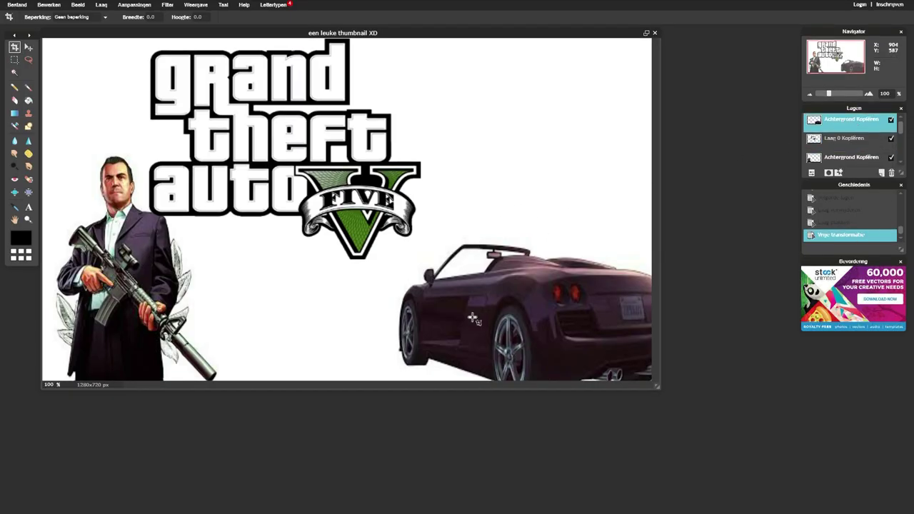
{"action": "left_click", "coordinate": [40, 5]}
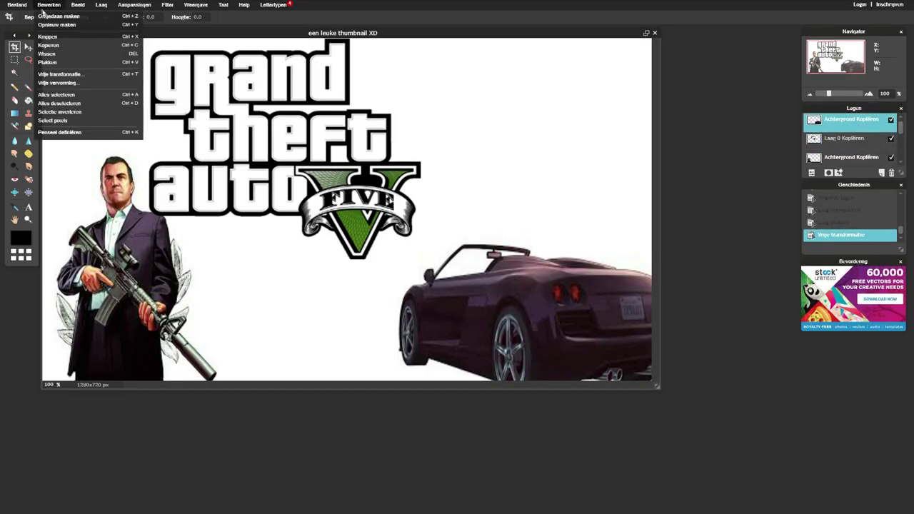
{"action": "left_click", "coordinate": [85, 76]}
{"action": "left_click_drag", "start_coordinate": [432, 307], "coordinate": [455, 307]}
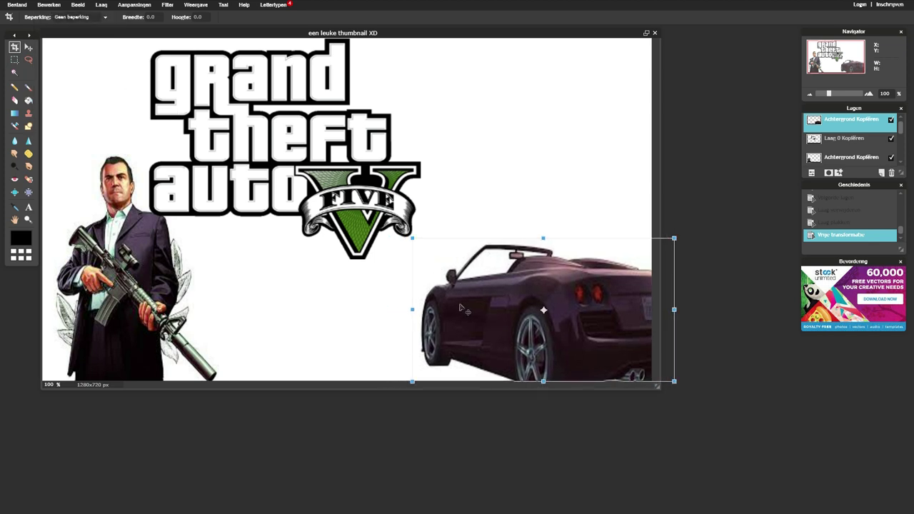
{"action": "left_click_drag", "start_coordinate": [412, 230], "coordinate": [397, 256]}
{"action": "left_click_drag", "start_coordinate": [525, 310], "coordinate": [536, 333]}
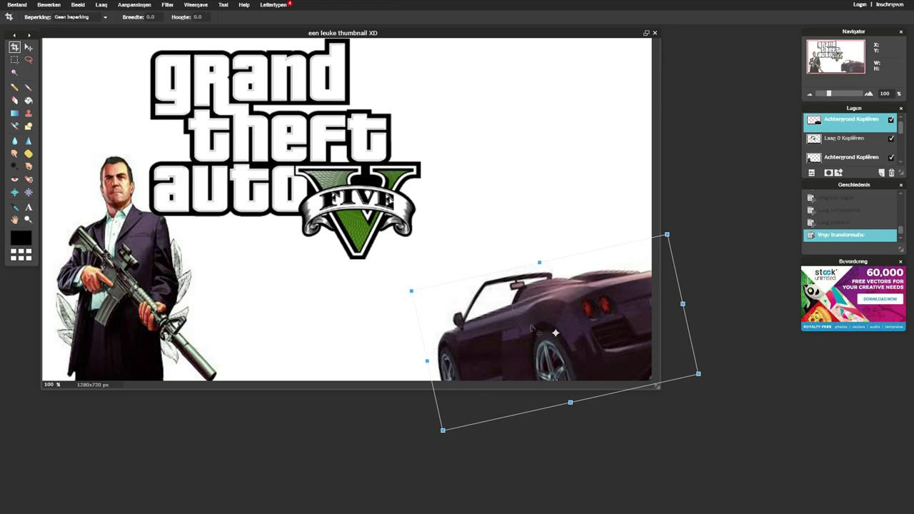
{"action": "left_click", "coordinate": [555, 226]}
{"action": "left_click", "coordinate": [441, 277]}
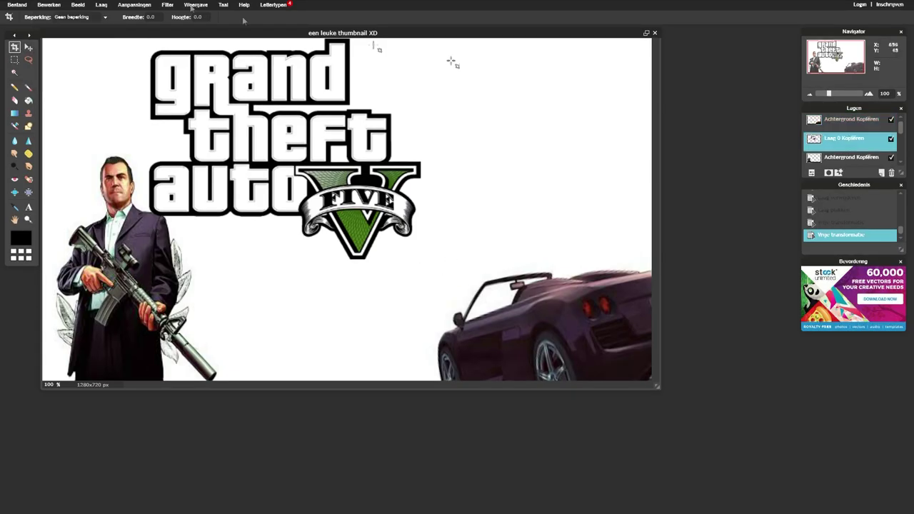
- Rotate the whole canvas 180° and turn it back with a second 180° rotation
{"action": "left_click", "coordinate": [48, 5]}
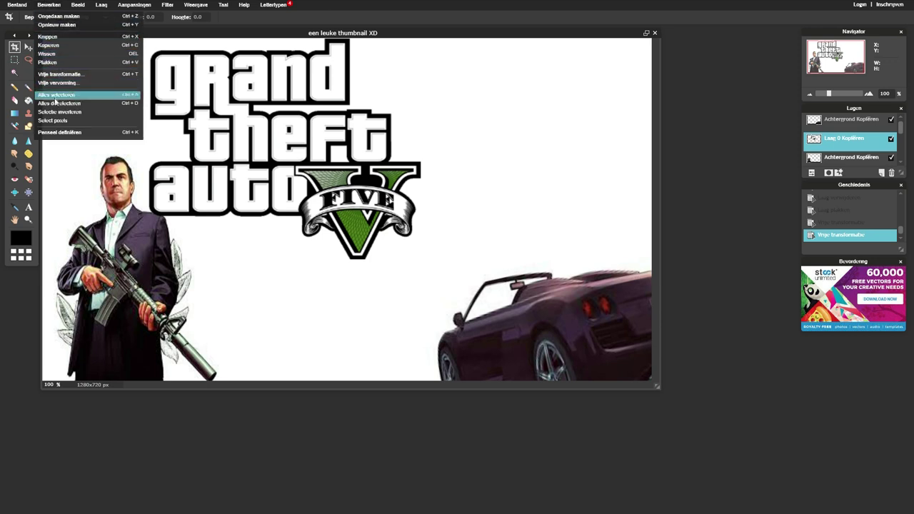
{"action": "left_click", "coordinate": [78, 5]}
{"action": "left_click", "coordinate": [77, 5]}
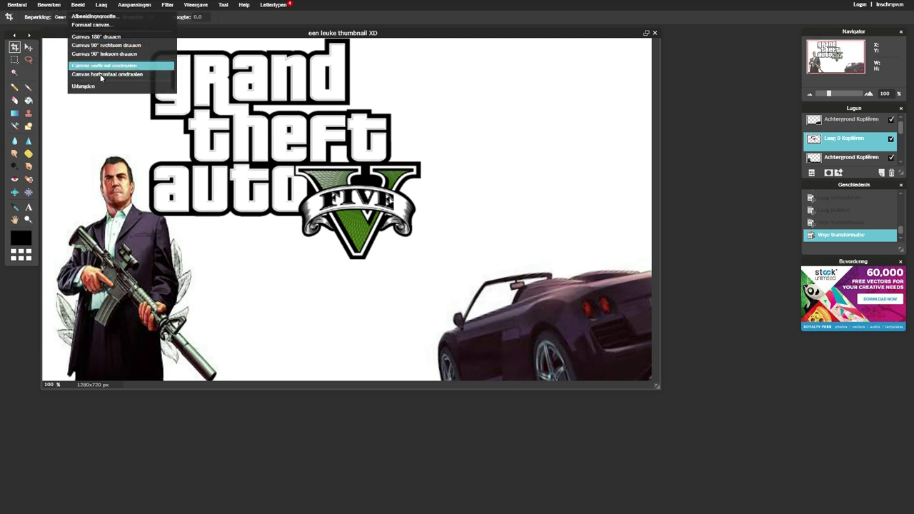
{"action": "left_click", "coordinate": [107, 38]}
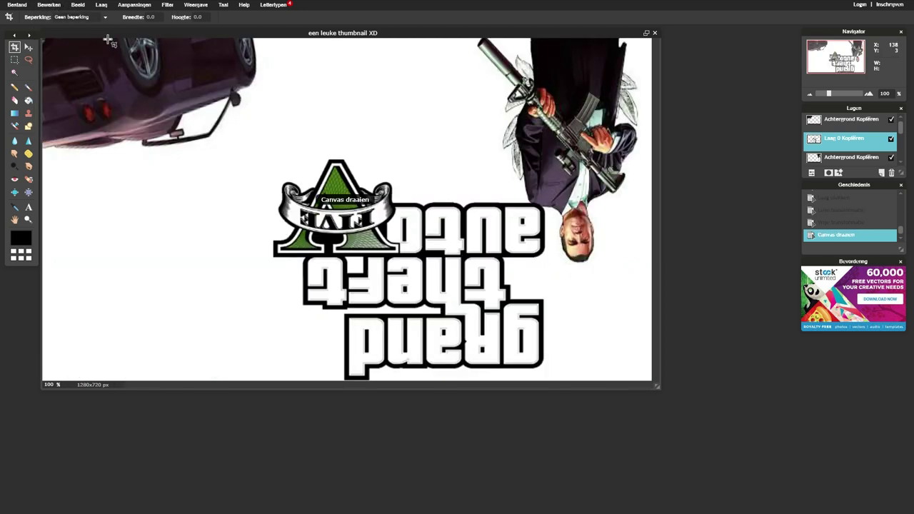
{"action": "left_click", "coordinate": [86, 6]}
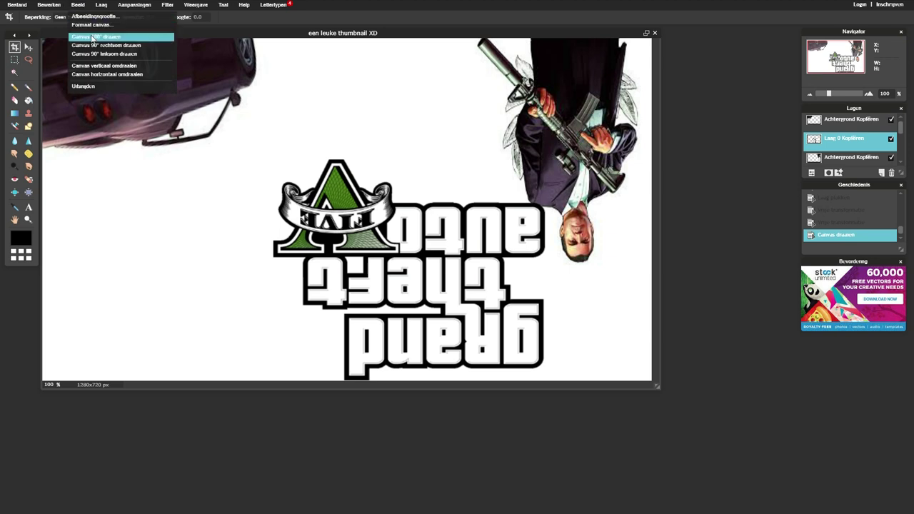
{"action": "left_click", "coordinate": [95, 37]}
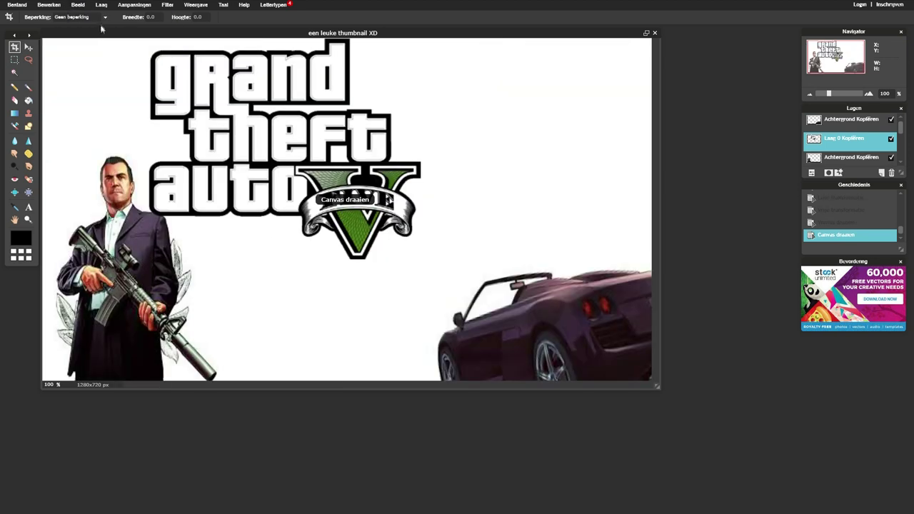
- Recolour the Grand Theft Auto V logo's green V to orange with Hue & Saturation: hue about -76, saturation 54, lightness 6
{"action": "left_click", "coordinate": [136, 6]}
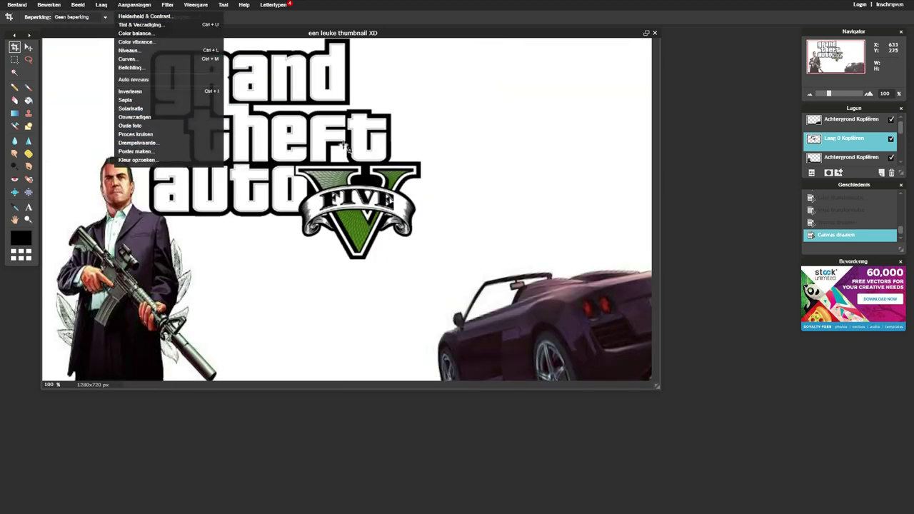
{"action": "left_click", "coordinate": [134, 25]}
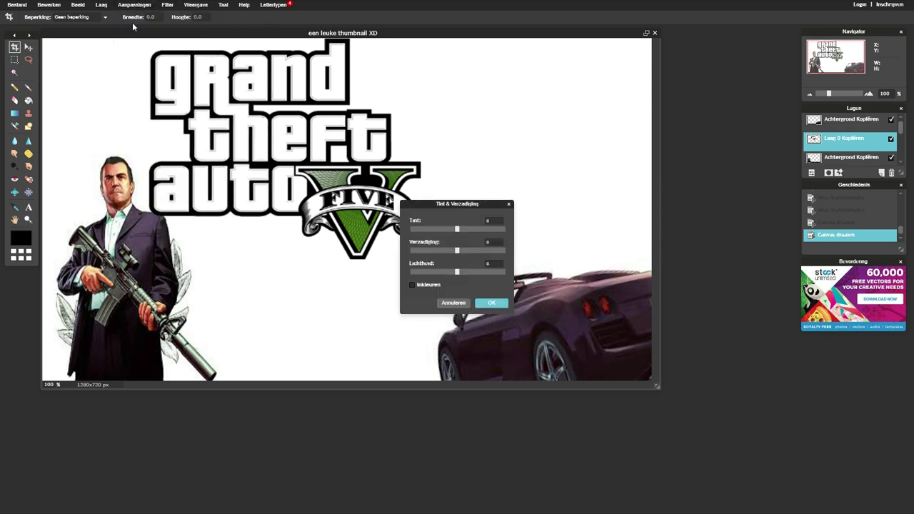
{"action": "left_click_drag", "start_coordinate": [456, 231], "coordinate": [500, 241]}
{"action": "left_click_drag", "start_coordinate": [499, 229], "coordinate": [462, 229]}
{"action": "left_click_drag", "start_coordinate": [428, 226], "coordinate": [437, 227]}
{"action": "left_click_drag", "start_coordinate": [457, 252], "coordinate": [460, 275]}
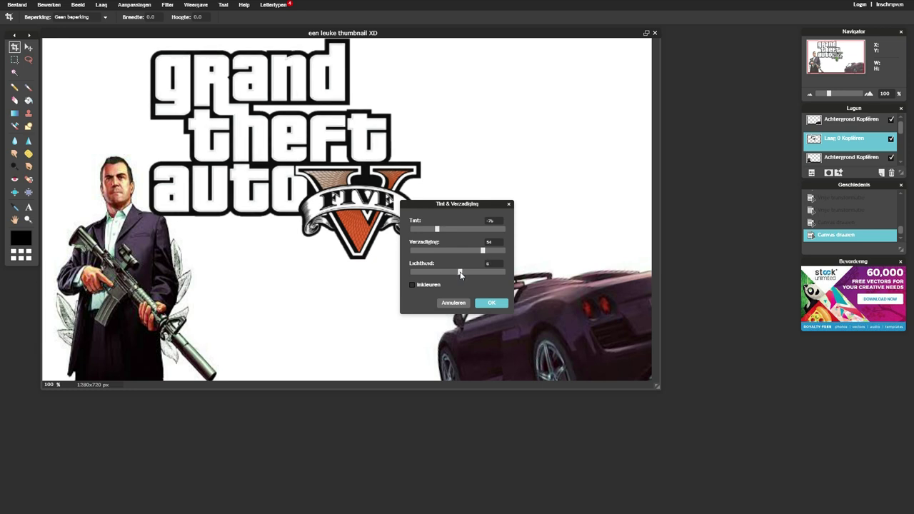
{"action": "left_click", "coordinate": [486, 305]}
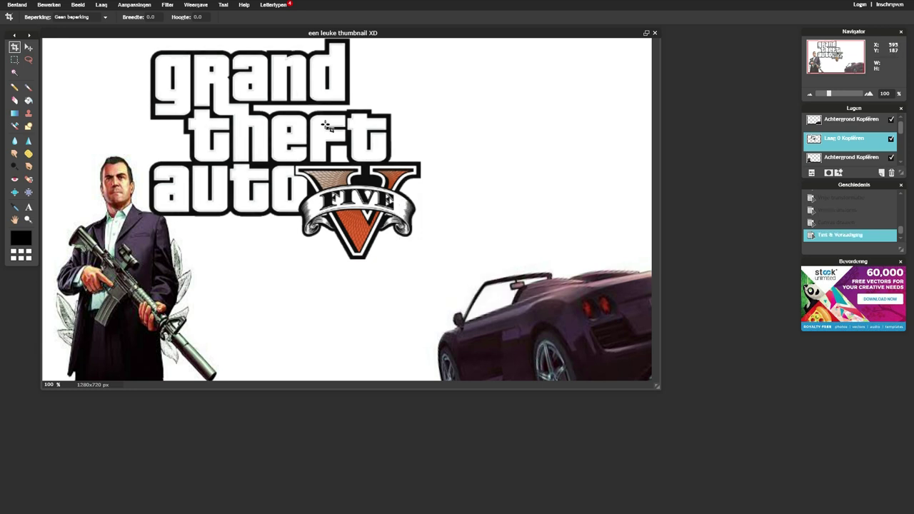
- Move the Grand Theft Auto V logo with free transform to the upper middle of the canvas and apply the change
{"action": "left_click", "coordinate": [49, 4]}
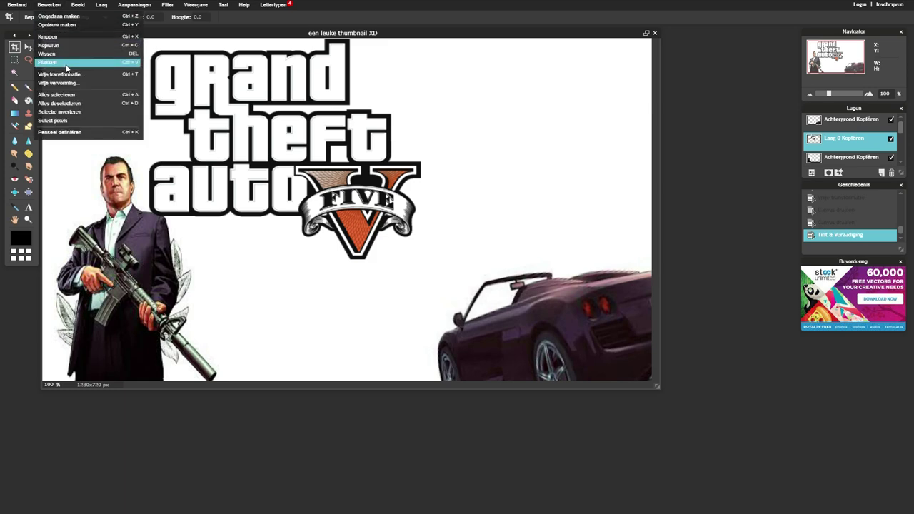
{"action": "left_click", "coordinate": [65, 78]}
{"action": "left_click_drag", "start_coordinate": [261, 130], "coordinate": [316, 160]}
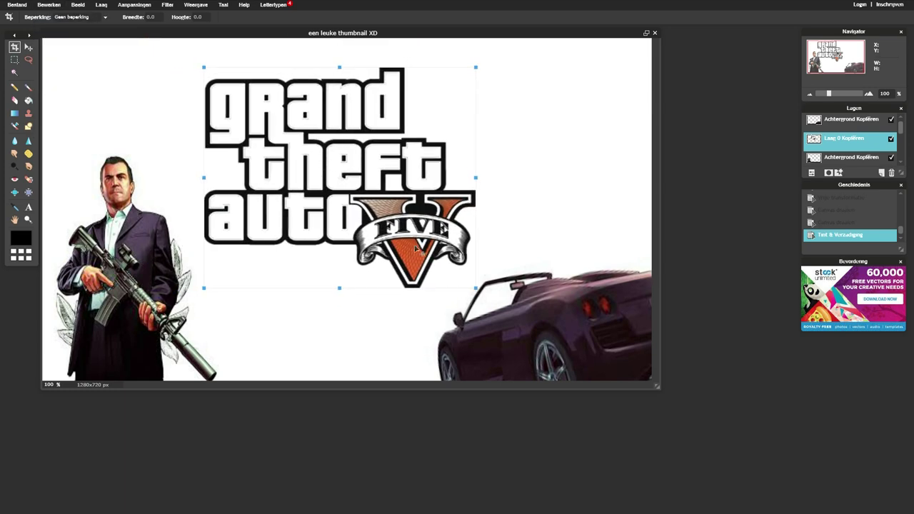
{"action": "left_click", "coordinate": [526, 192]}
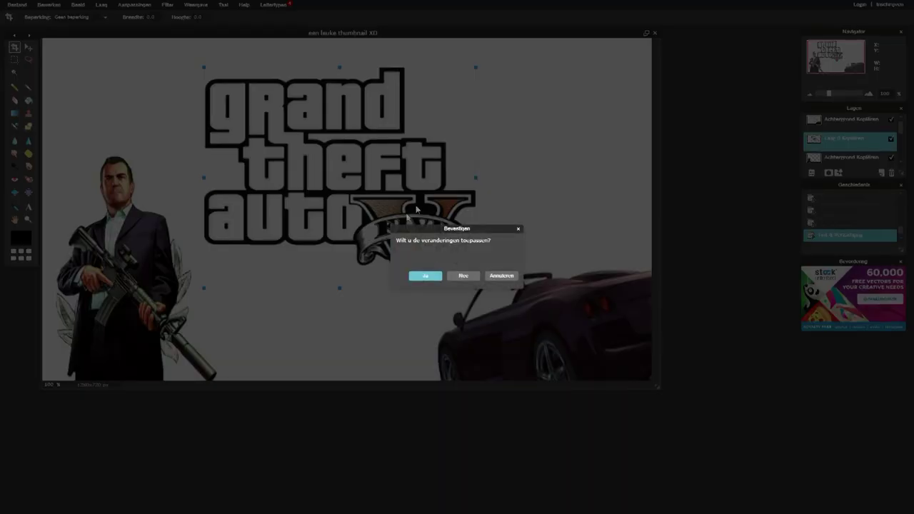
{"action": "left_click", "coordinate": [416, 275]}
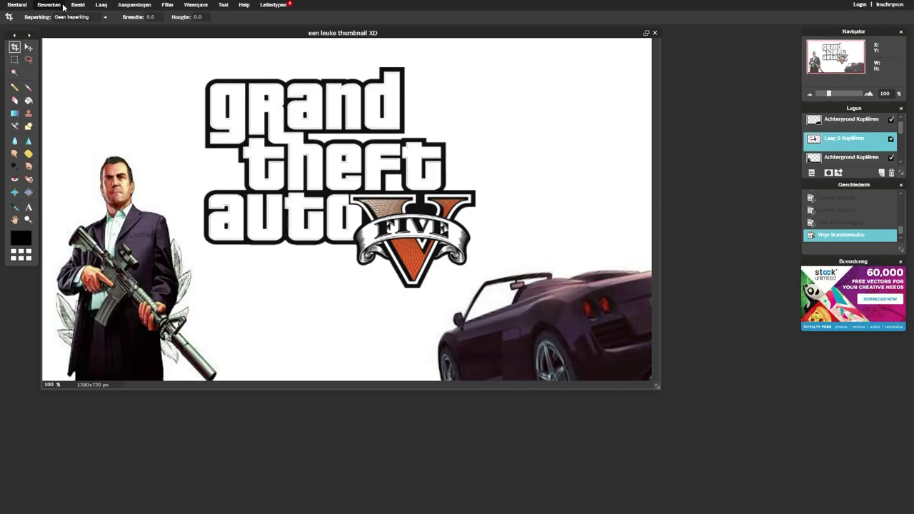